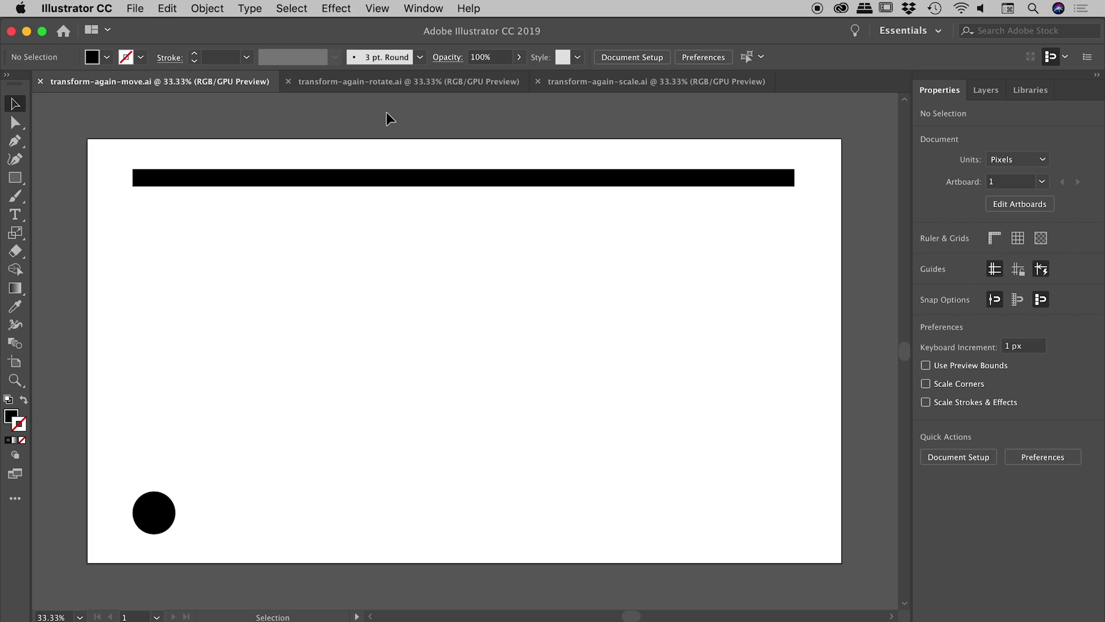
Duplicate the top black bar 76 px straight down, placing the copy at Y 175 px.
left_click(326, 175)
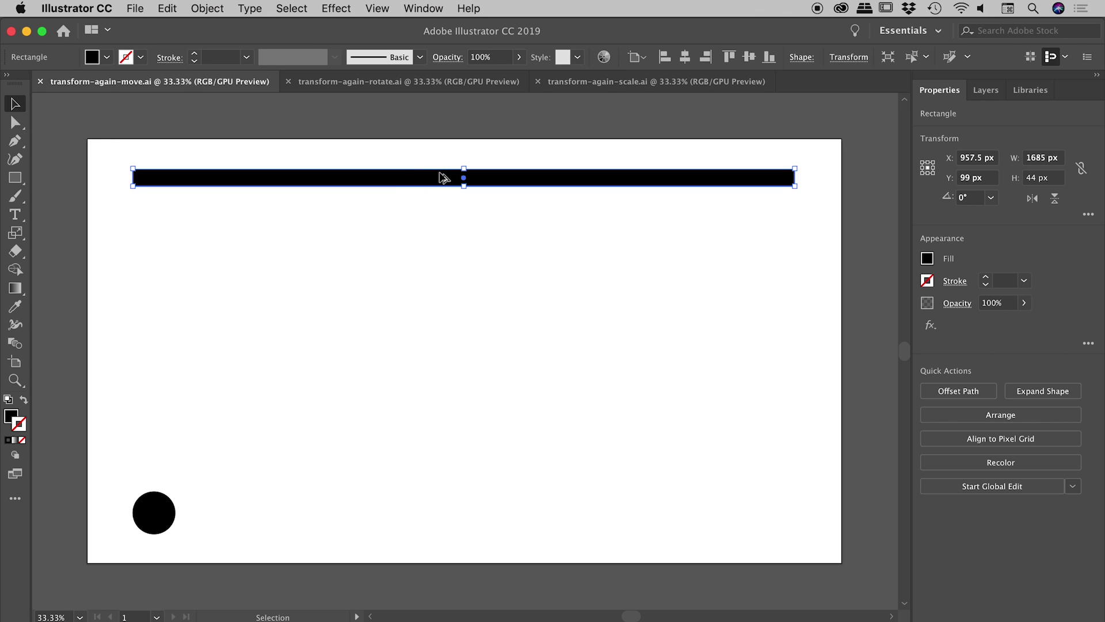
left_click_drag(444, 178, 436, 211)
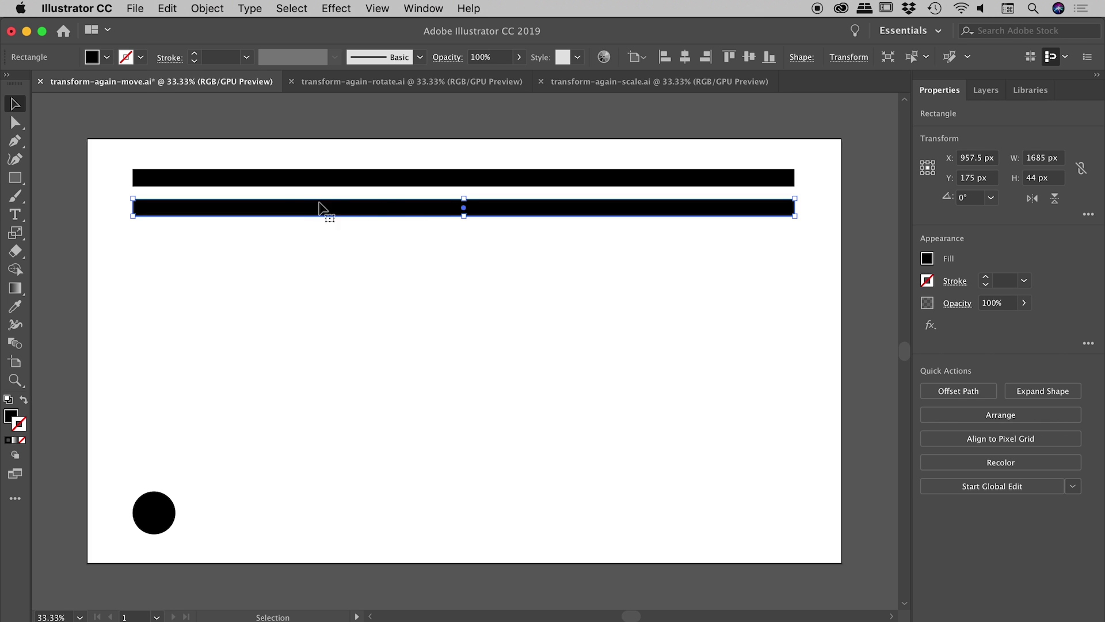
Repeat the move-and-copy with Transform Again until eight bars stack down to Y 631 px.
left_click(205, 8)
mouse_move(216, 26)
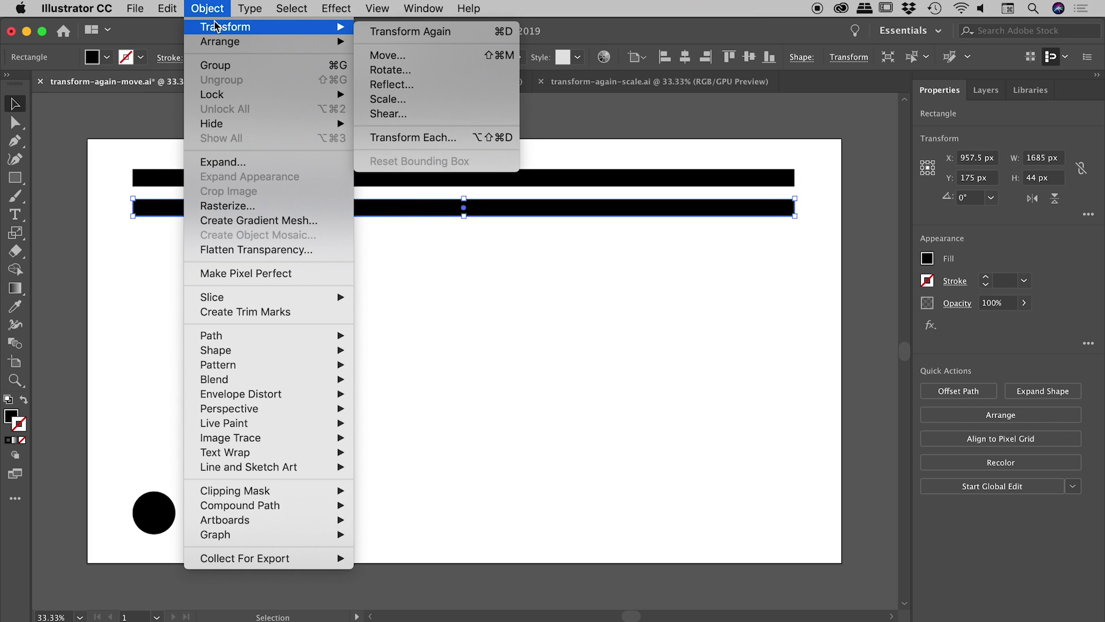
left_click(478, 32)
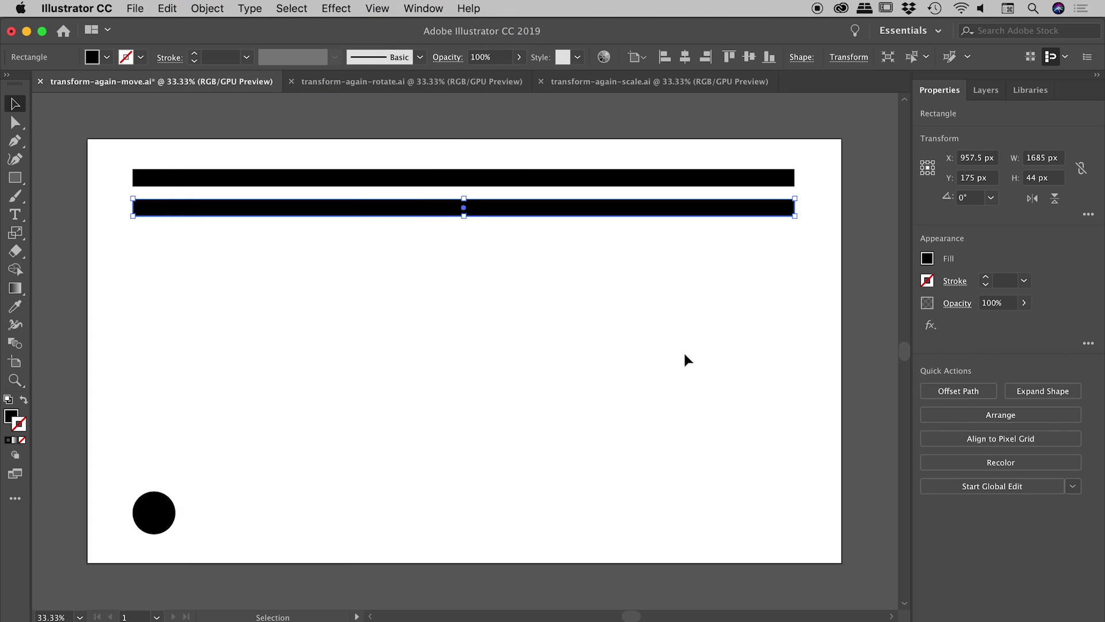
key("ctrl+d")
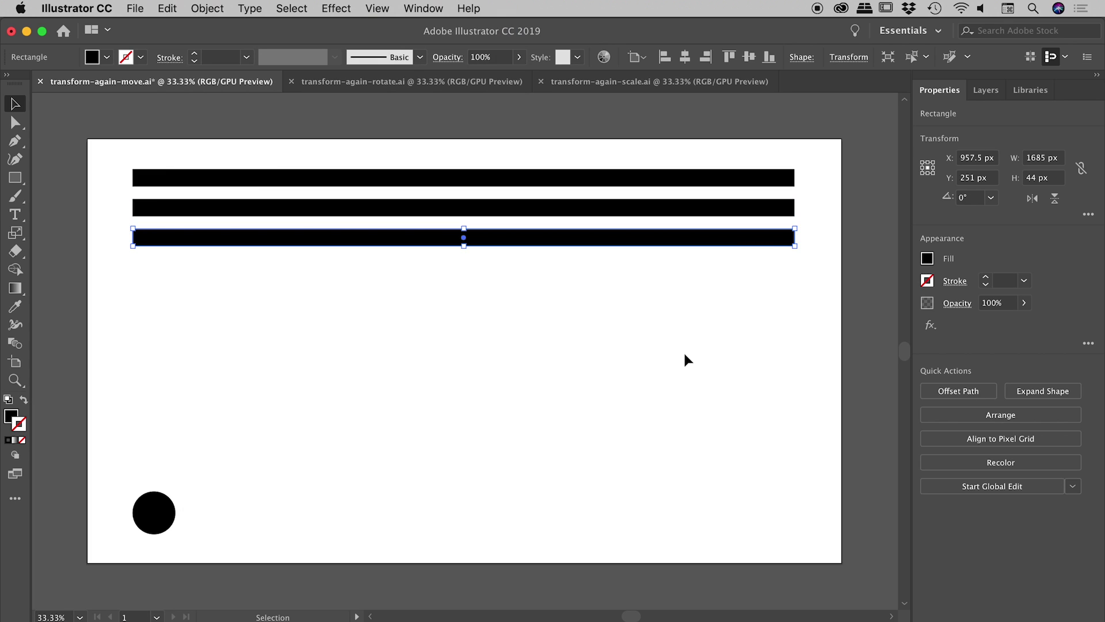
key("super+d")
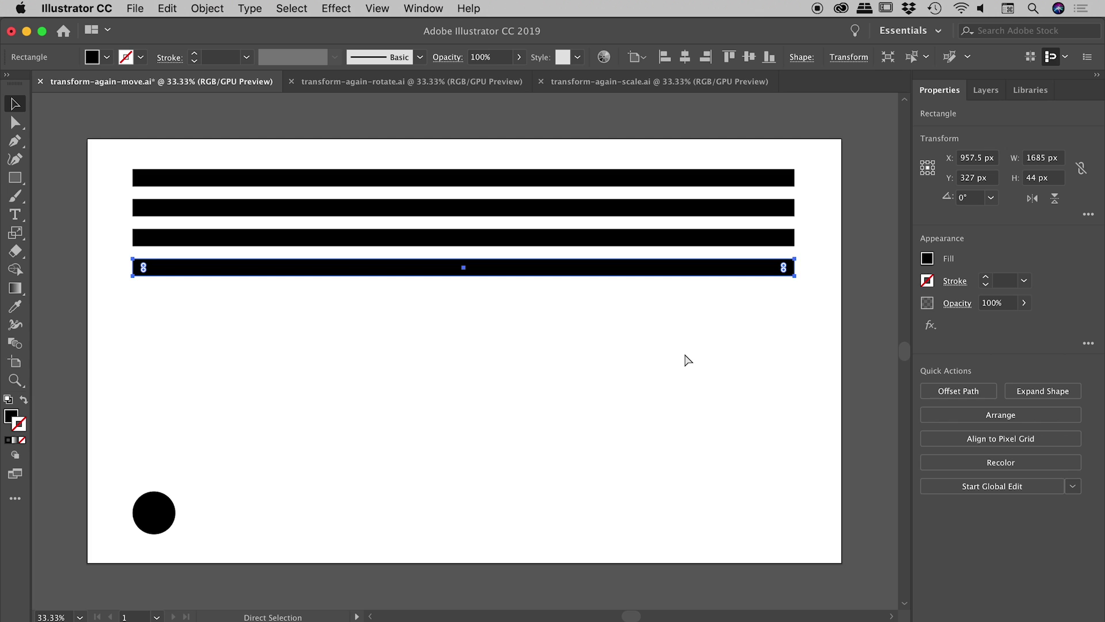
key("super+d")
key("super+d")
key("super+d")
key("super+d")
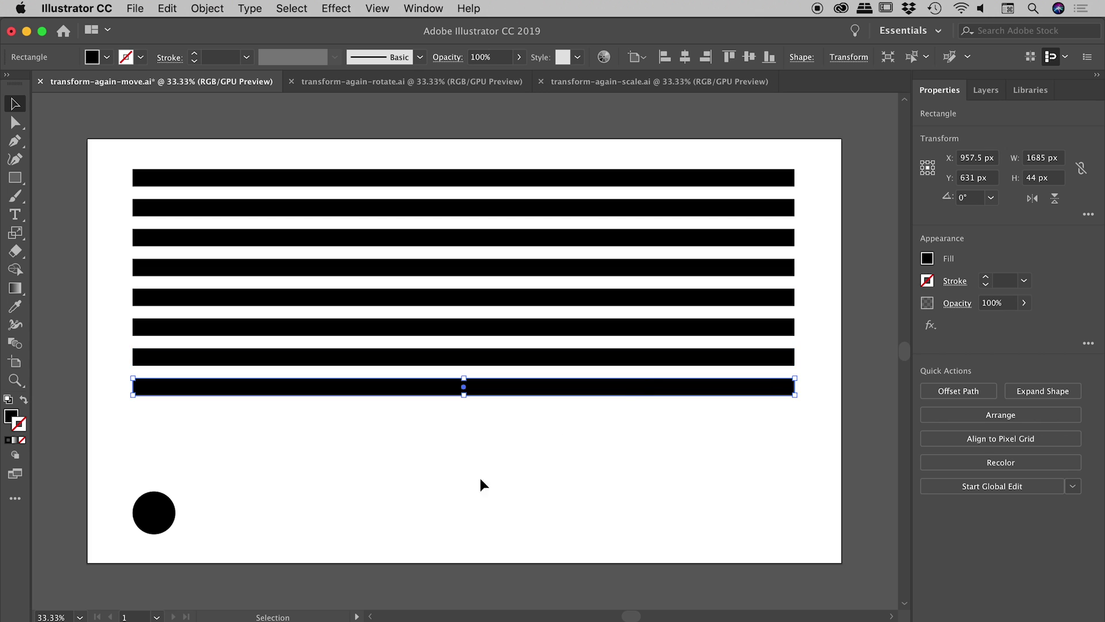
Copy the bottom-left circle 158 px right and repeat until ten circles span the bottom.
left_click_drag(240, 469, 151, 529)
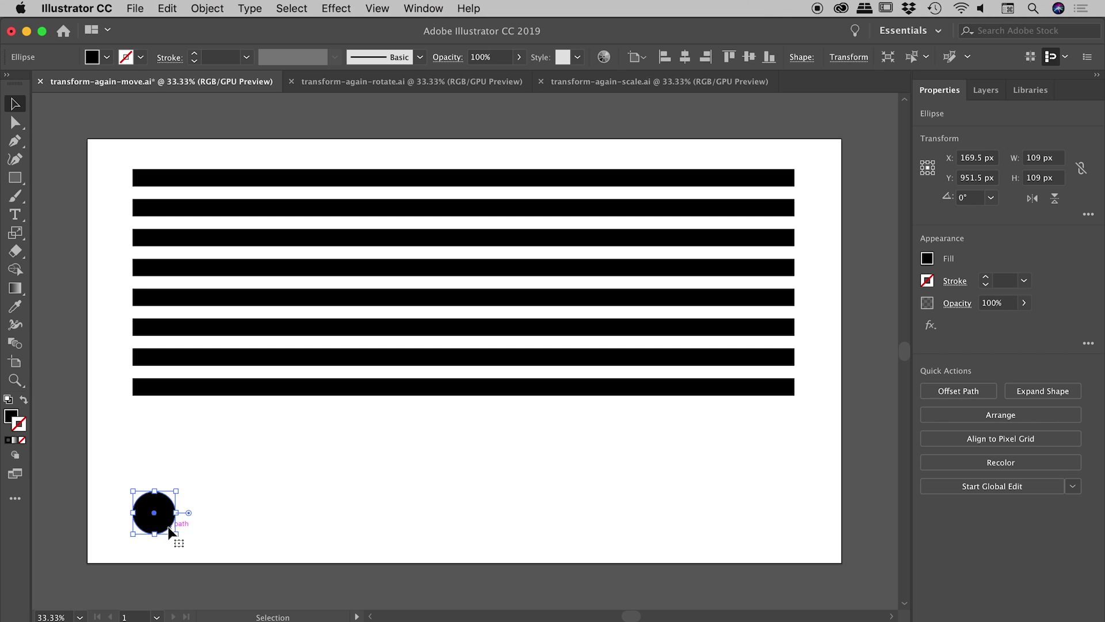
left_click_drag(164, 525, 226, 524)
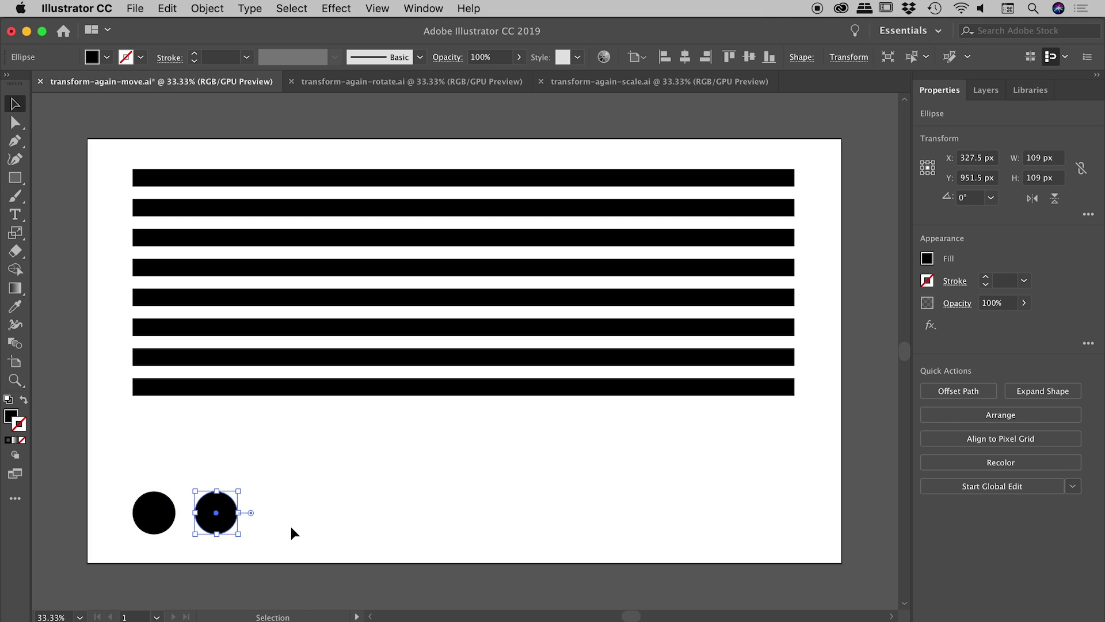
key("super+d")
key("super+d")
key("super+d")
key("super+d")
key("super+d")
key("super+d")
key("super+d")
key("super+d")
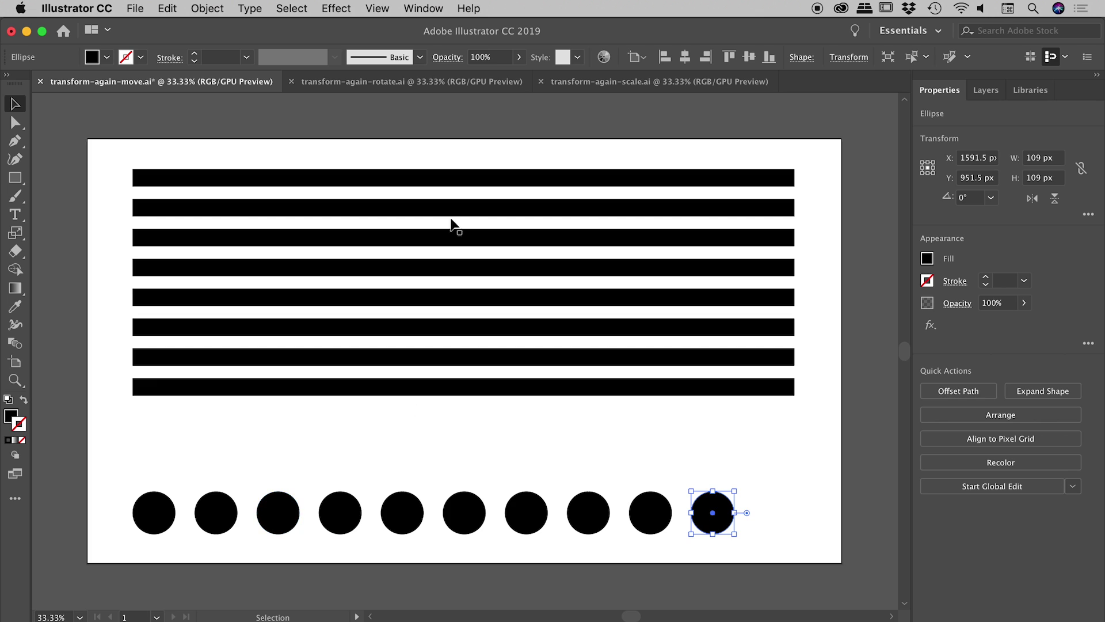
Select the rounded bar in transform-again-rotate.ai, test a 30° rotation, then undo it.
left_click(416, 87)
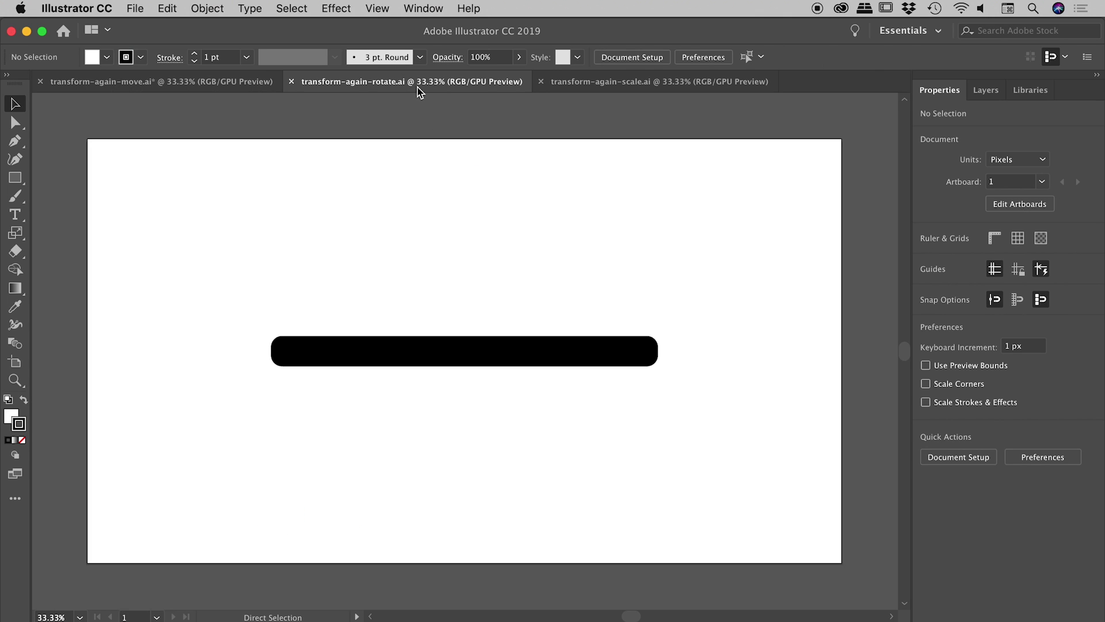
left_click_drag(397, 286, 585, 422)
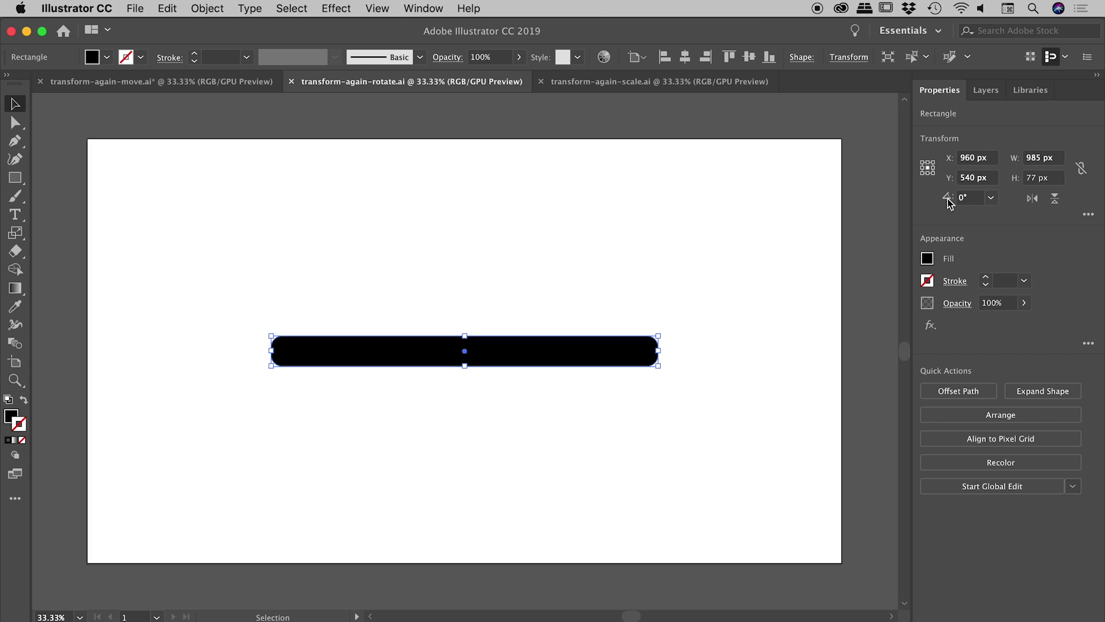
left_click(991, 198)
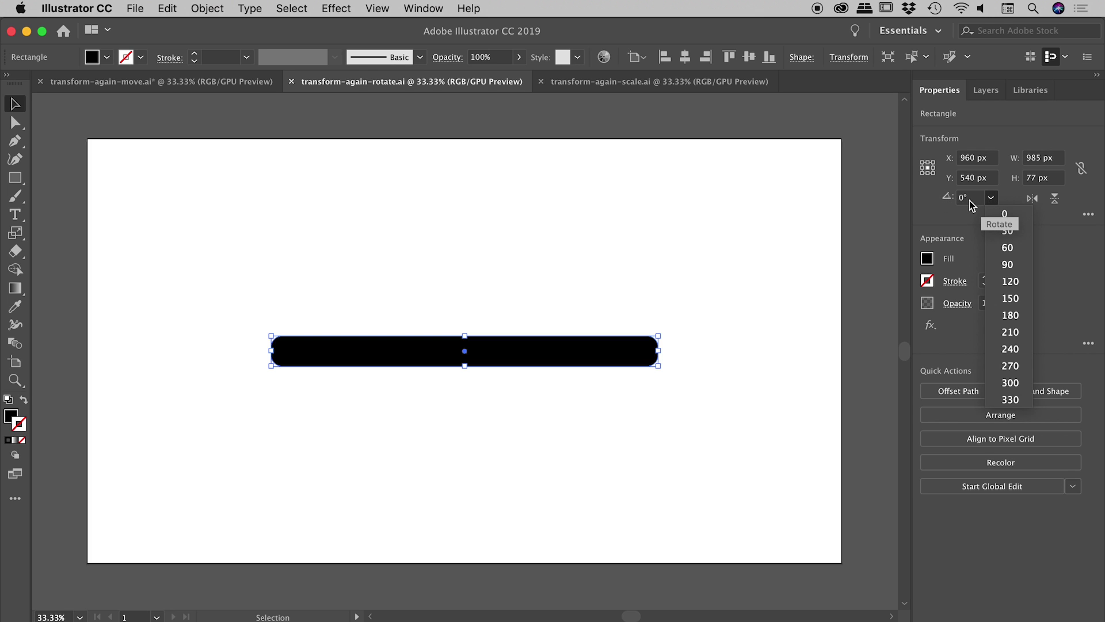
left_click(1008, 230)
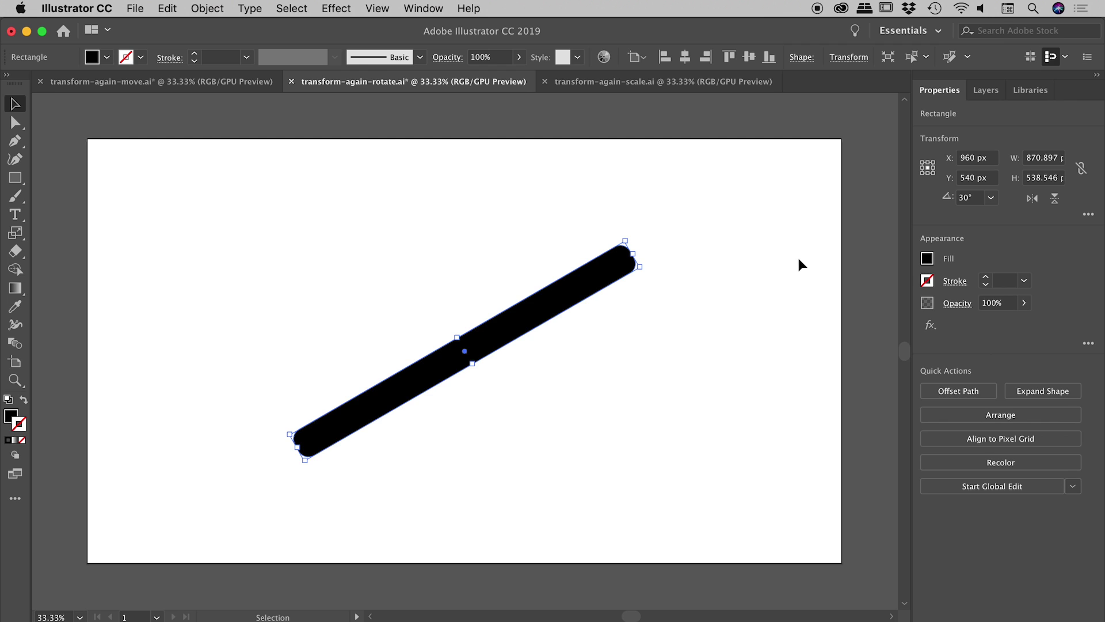
key("super+z")
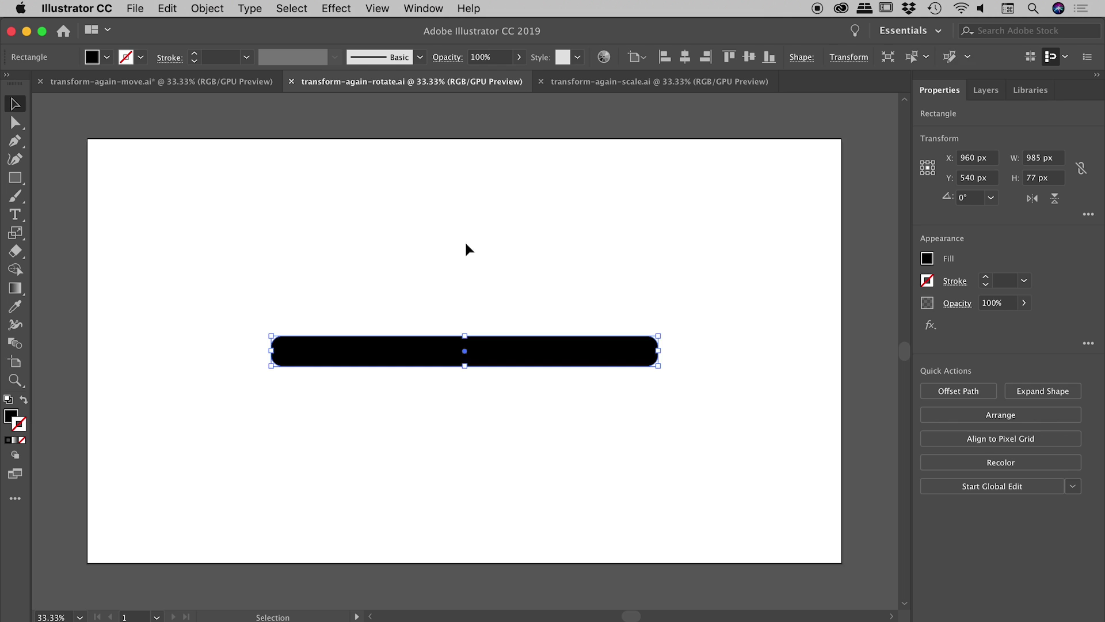
key("r")
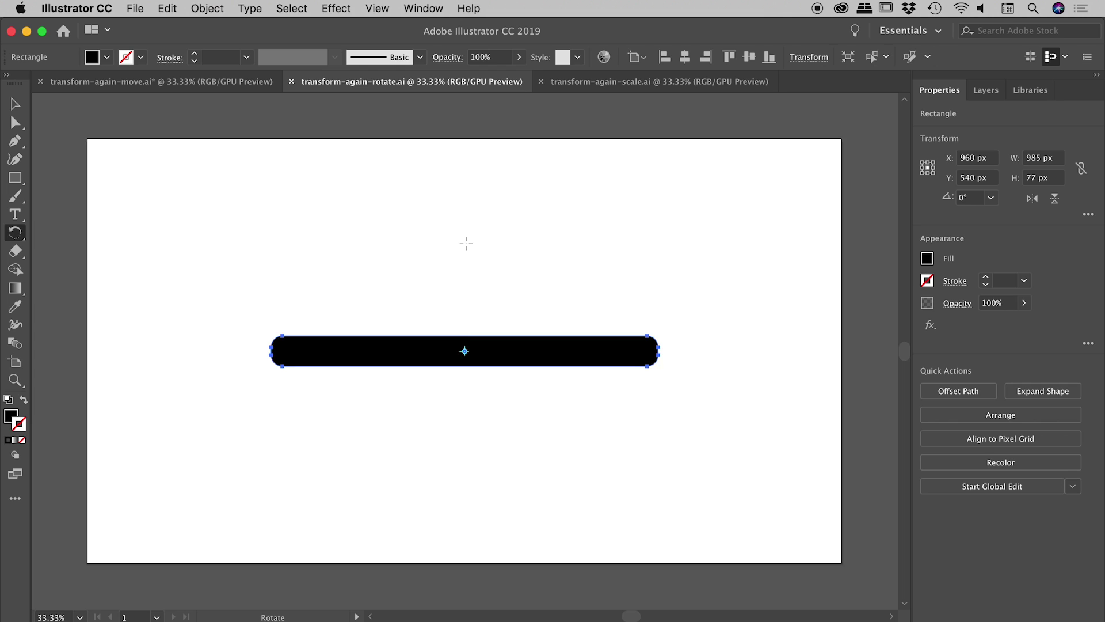
Enter a 22.5° angle in the Rotate dialog and toggle Preview to check the tilt.
double_click(16, 233)
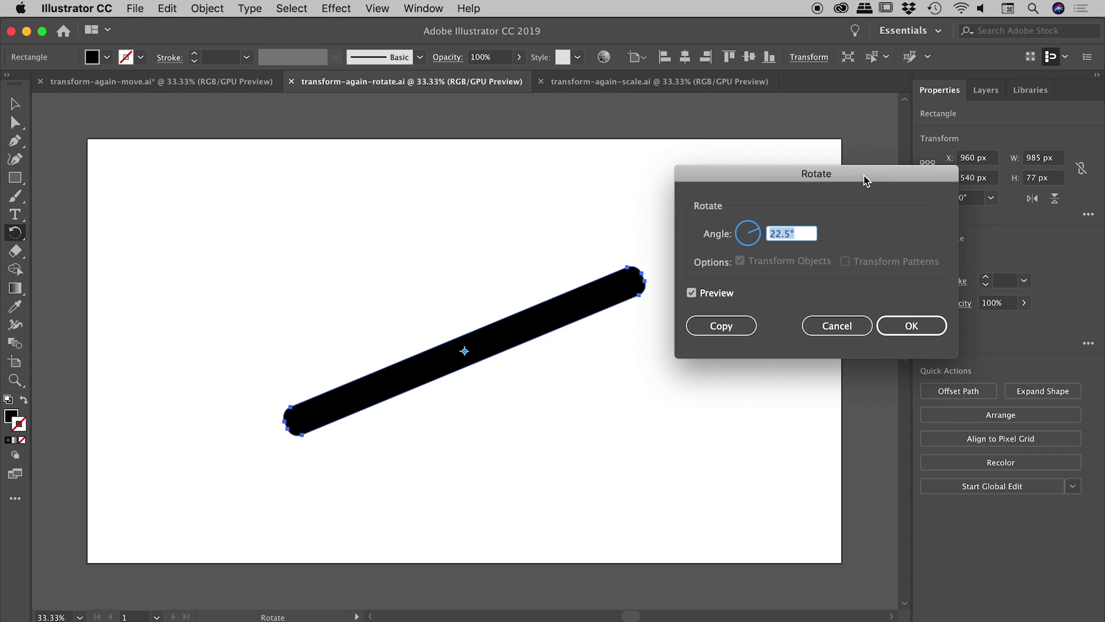
left_click_drag(865, 175, 858, 194)
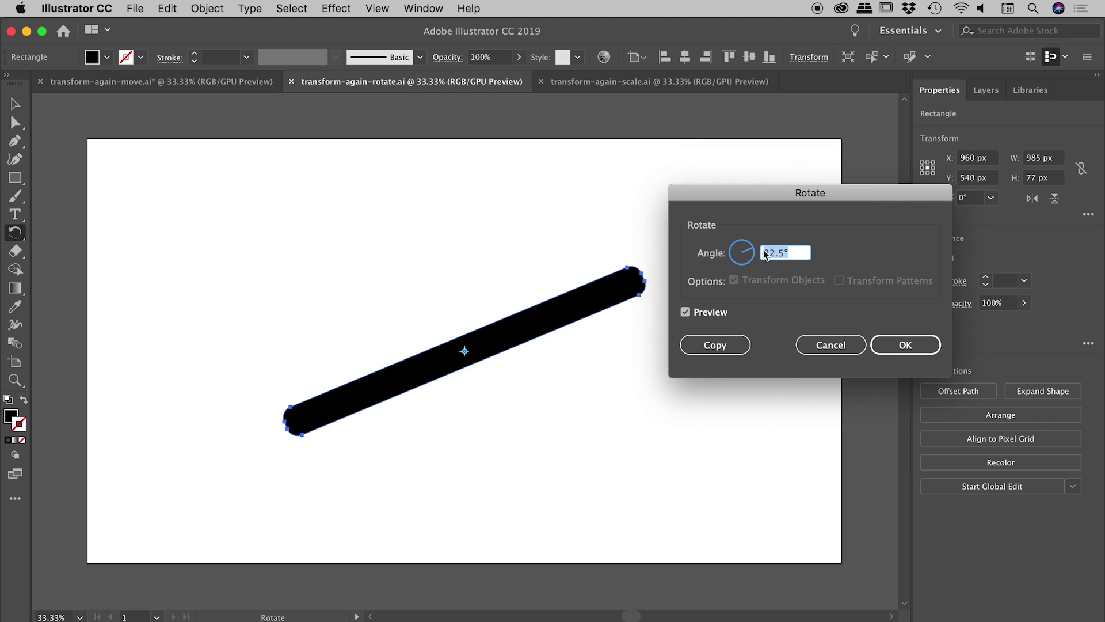
left_click_drag(755, 247, 715, 247)
type("22.5")
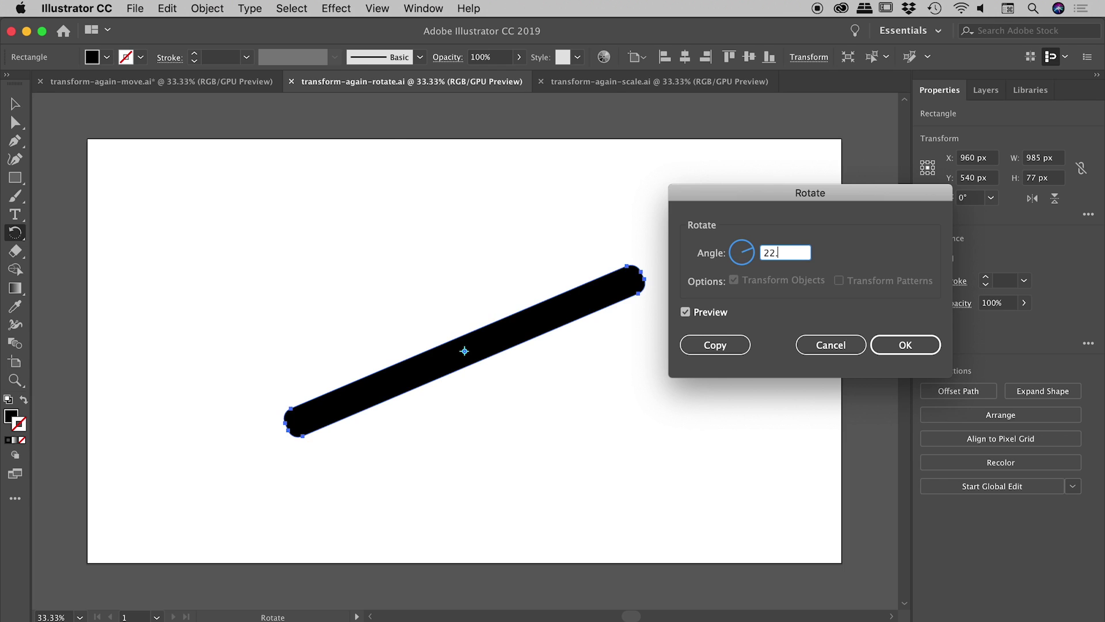
key("Tab")
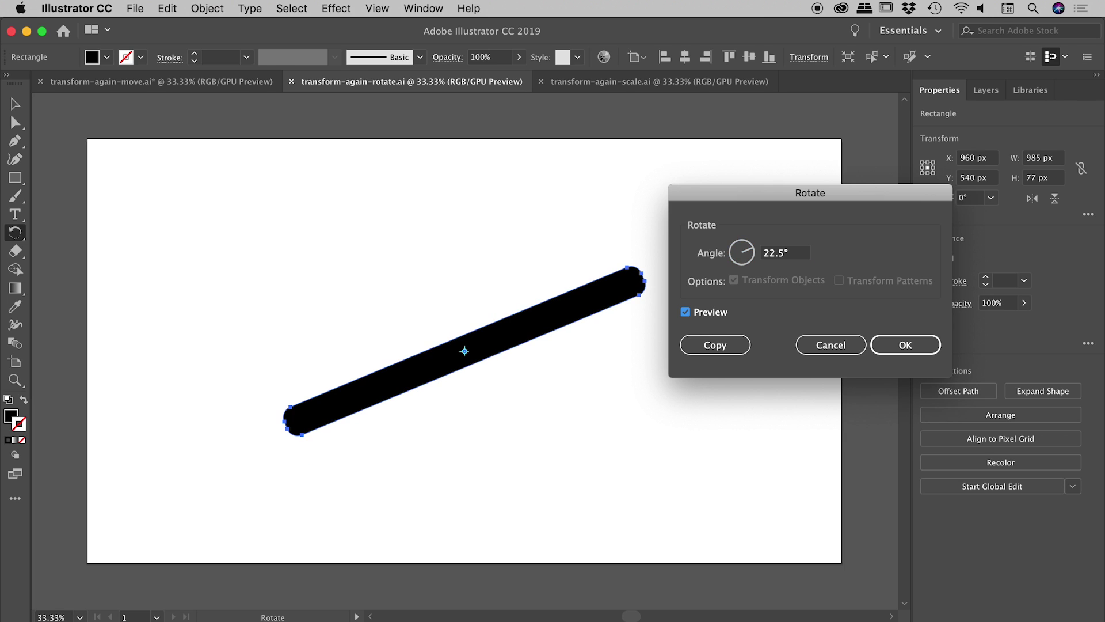
left_click(712, 314)
left_click(714, 315)
Copy the bar at 22.5° and repeat it to fill out the starburst, then deselect.
left_click(715, 344)
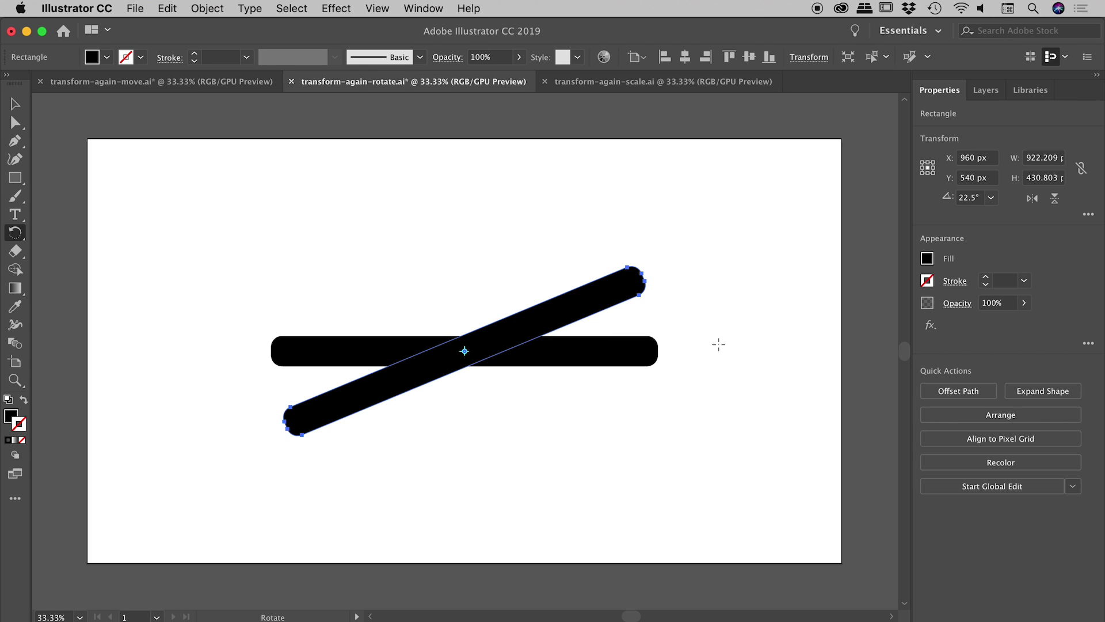
key("super+d")
key("super+d")
key("super+d")
key("super+d")
key("super+d")
key("super+d")
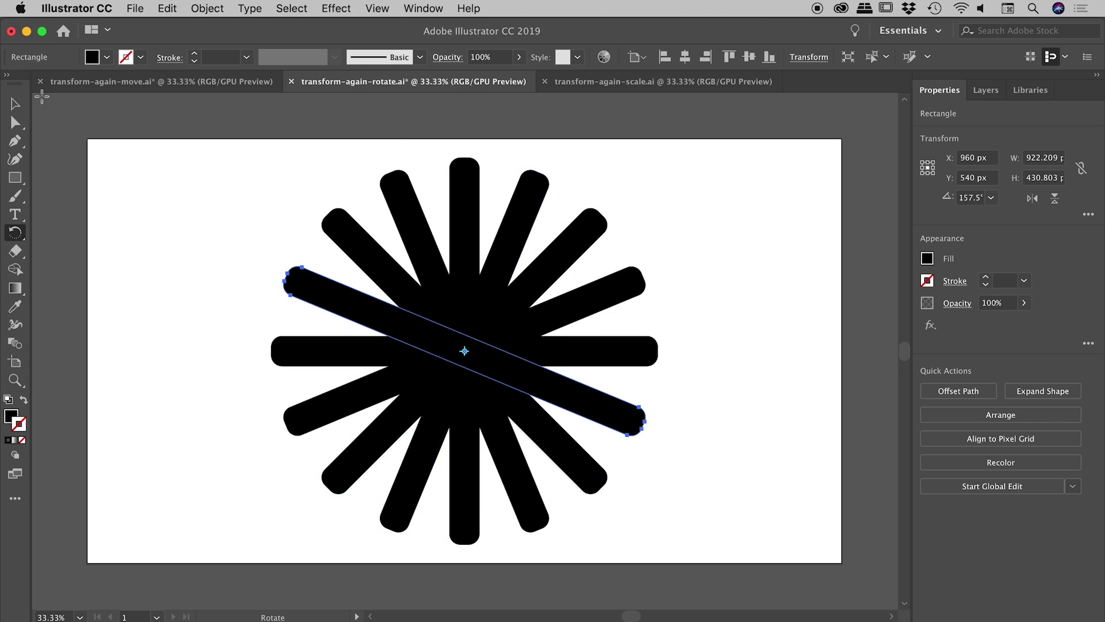
left_click(15, 104)
left_click(192, 184)
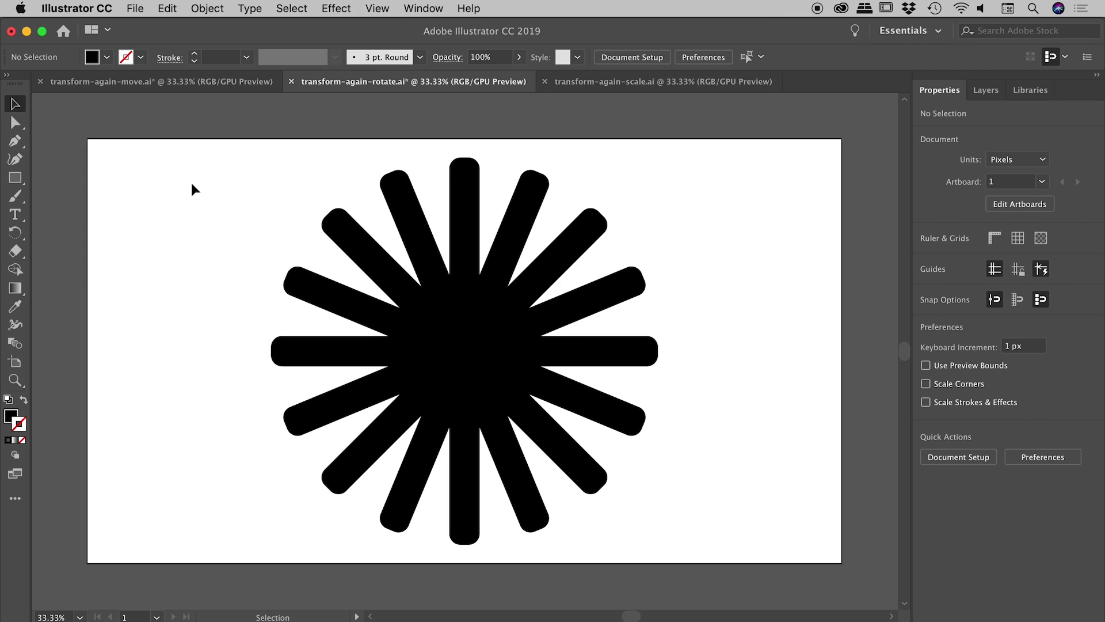
Switch to transform-again-scale.ai and select the left 732 × 732 px circle.
left_click(627, 84)
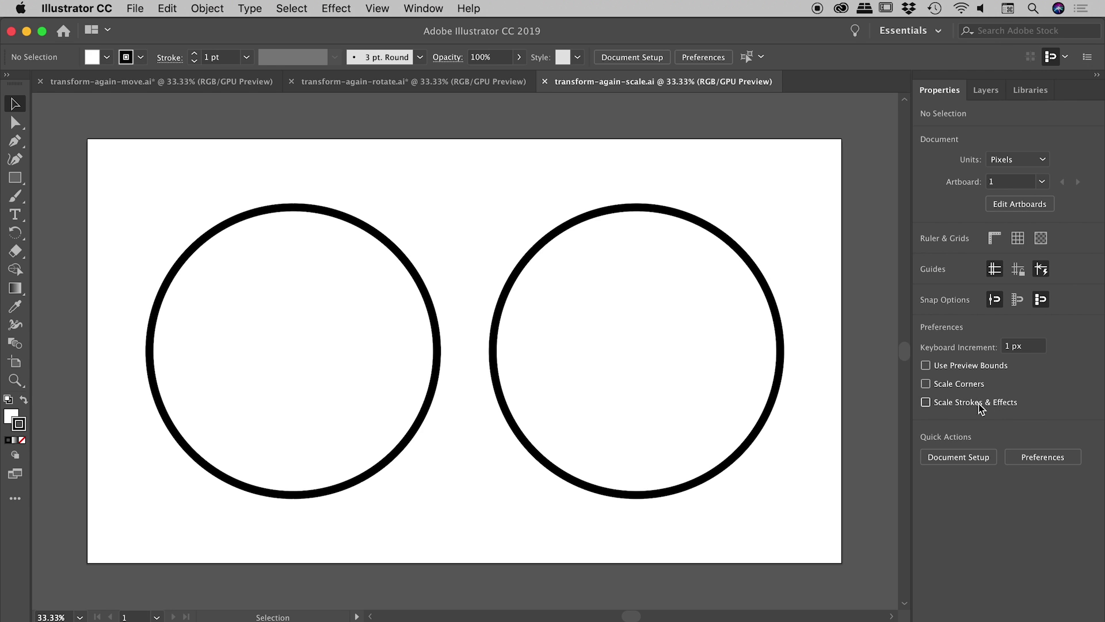
left_click_drag(251, 163, 286, 206)
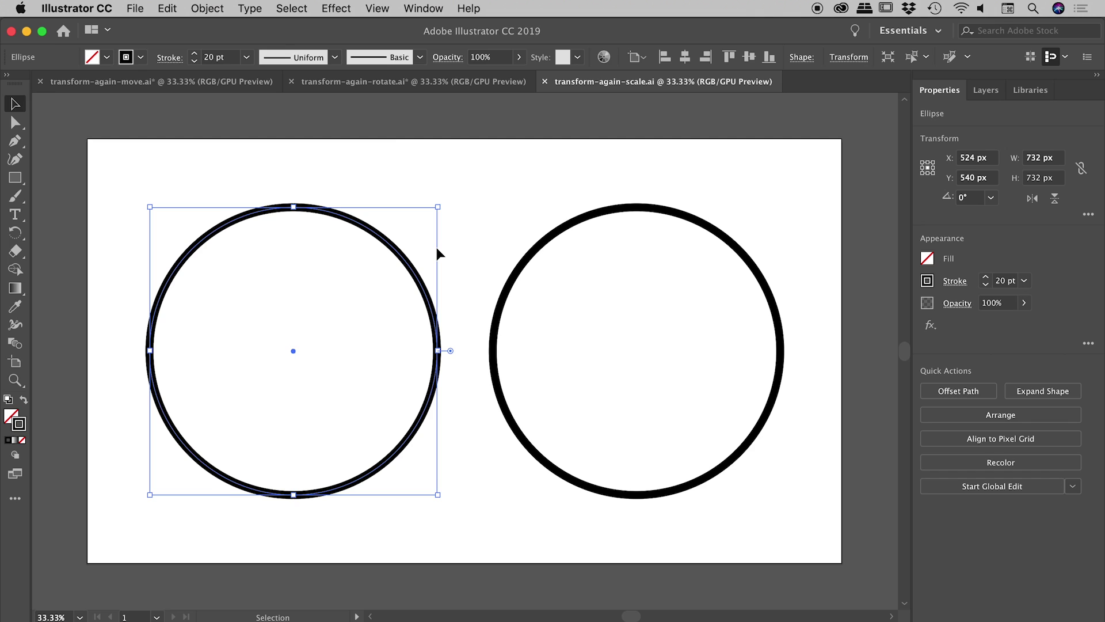
key("s")
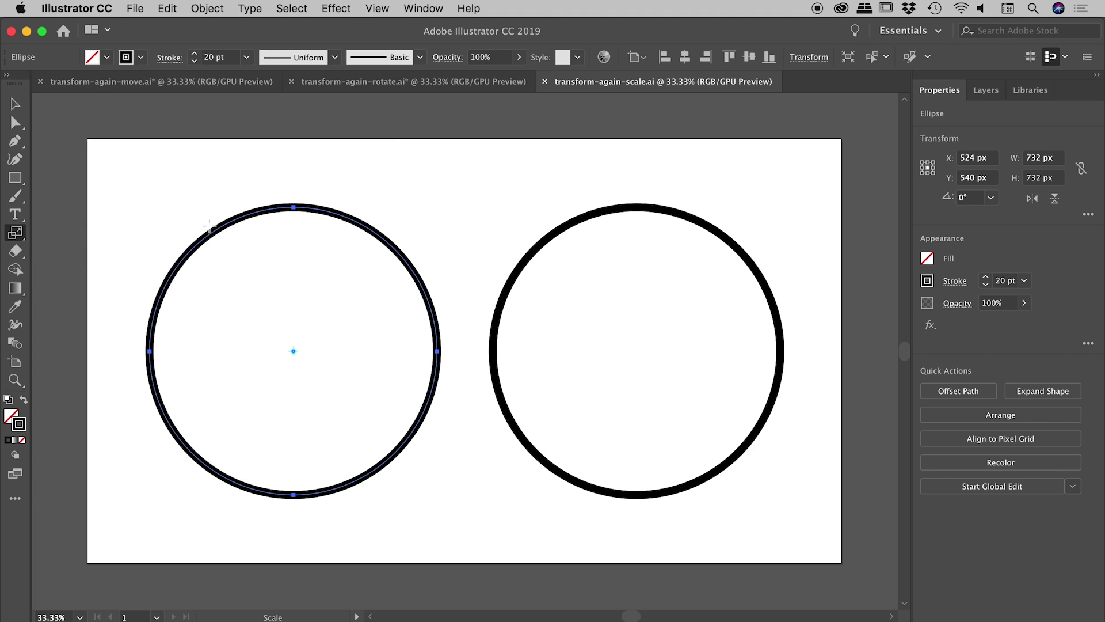
Set the Scale dialog to 90% uniform with stroke scaling off, checking it with Preview.
double_click(16, 232)
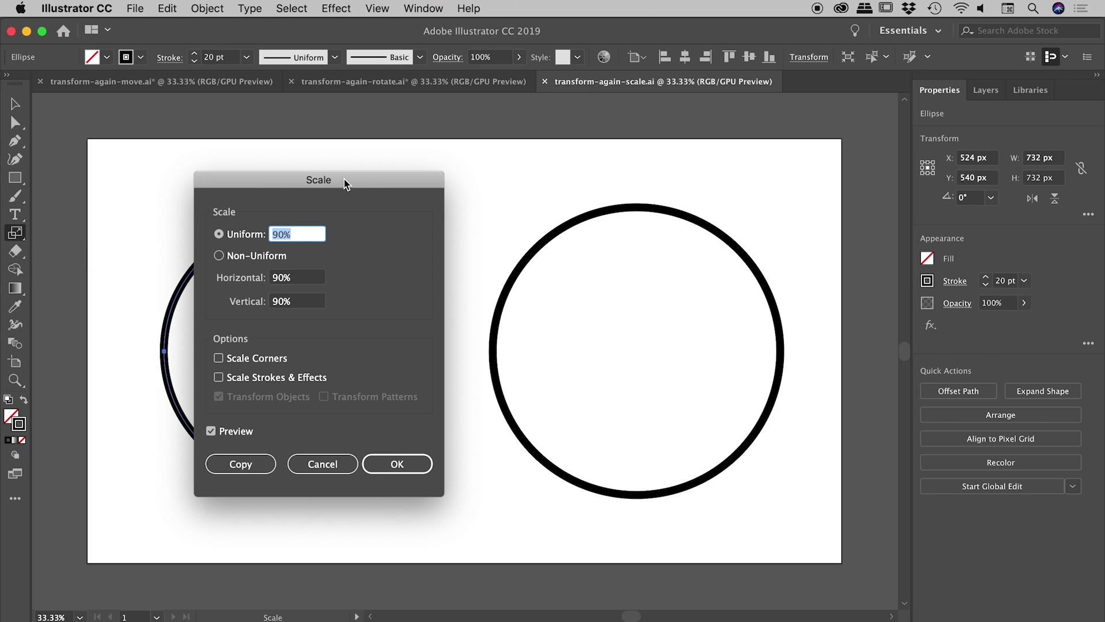
left_click_drag(346, 180, 663, 128)
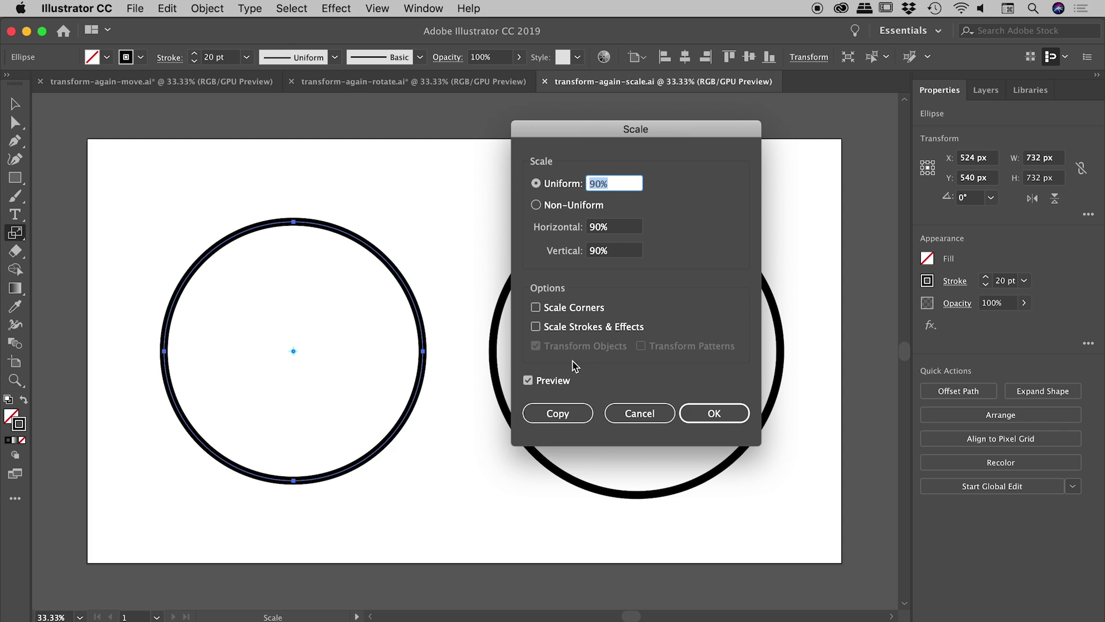
left_click(547, 384)
left_click(548, 384)
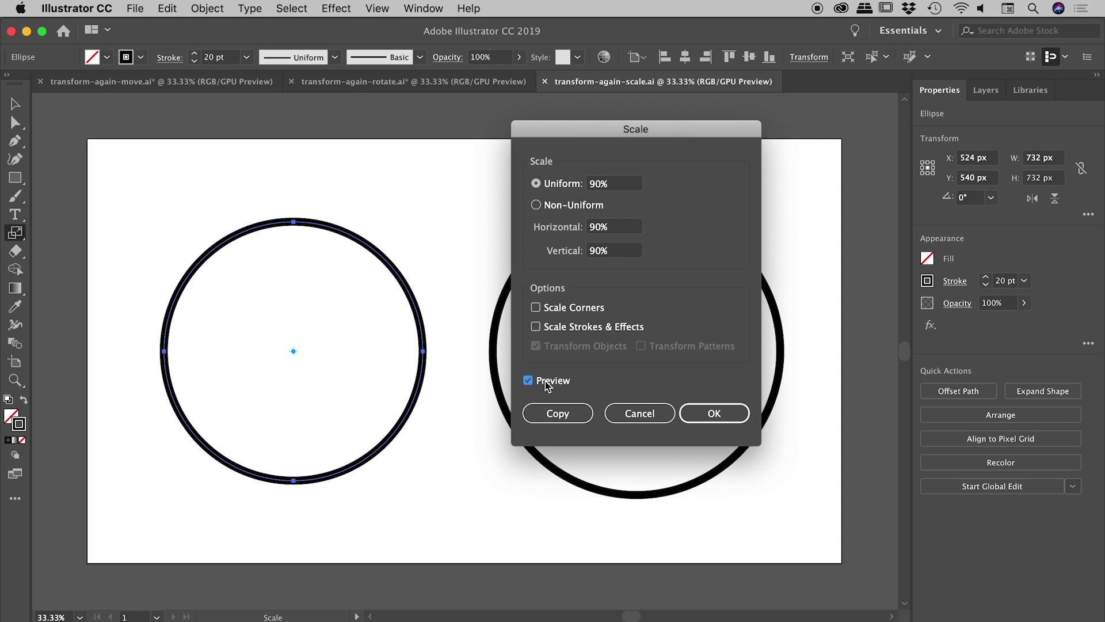
left_click(548, 384)
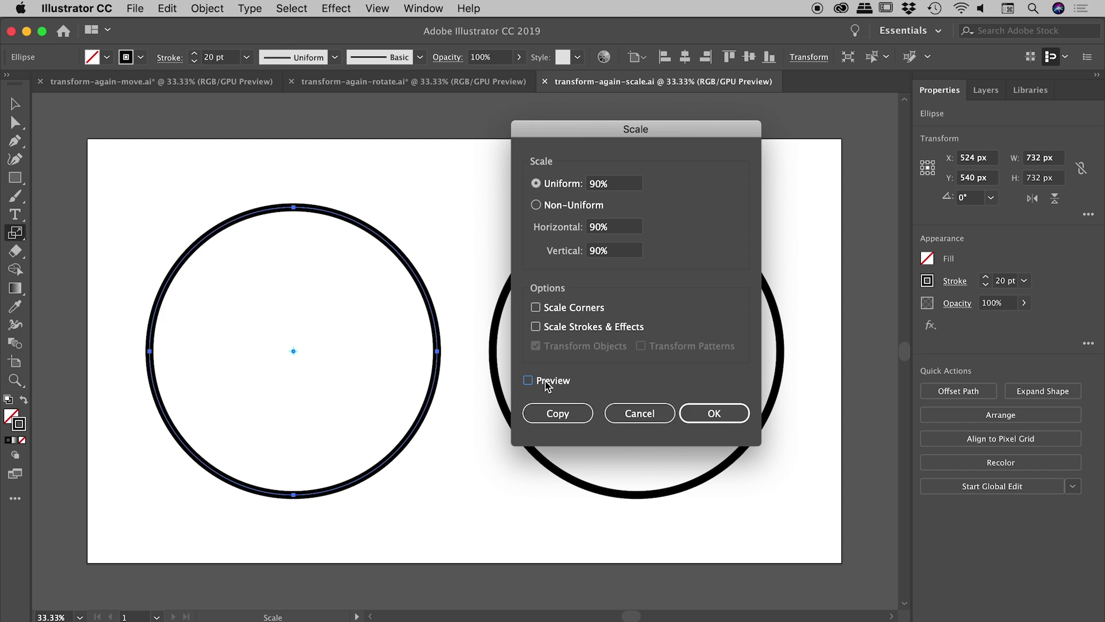
left_click(548, 385)
left_click(547, 385)
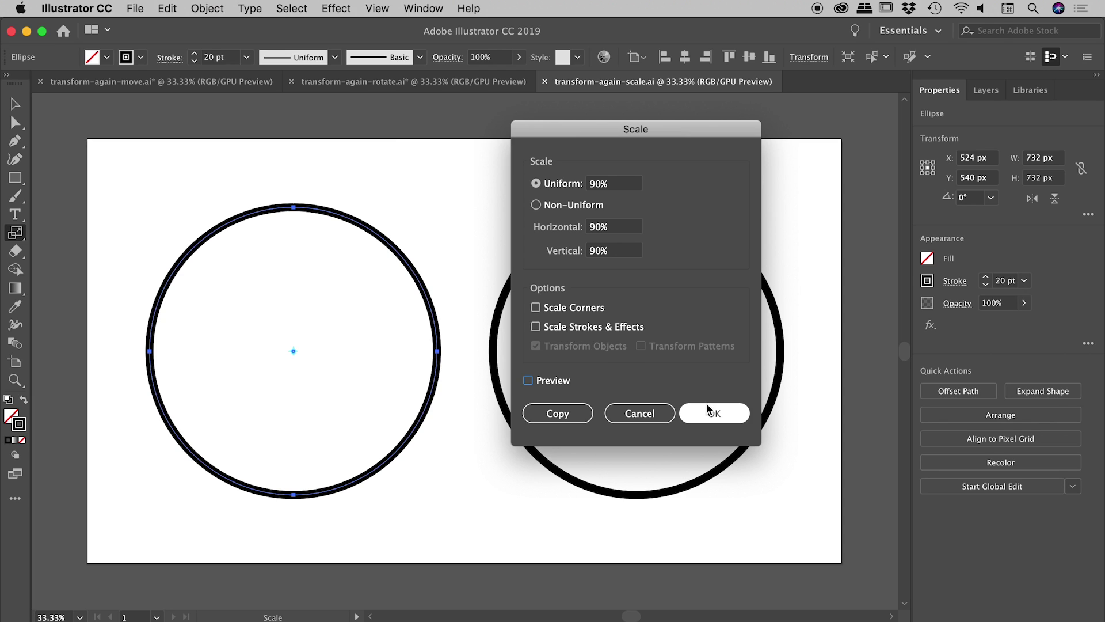
Copy the circle at 90% and repeat until rings reach a 167.458 px centre, then deselect.
left_click(557, 413)
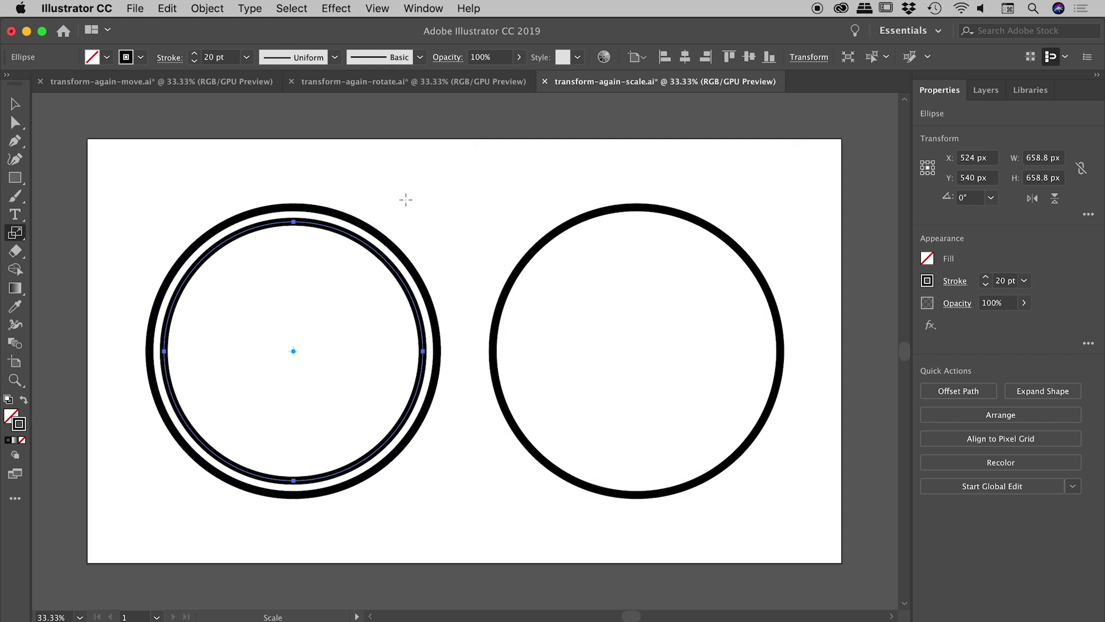
key("super+d")
key("super+d")
key("super+d")
key("super+d")
key("super+d")
key("super+d")
key("super+d")
key("super+d")
key("super+d")
key("super+d")
key("super+d")
key("super+d")
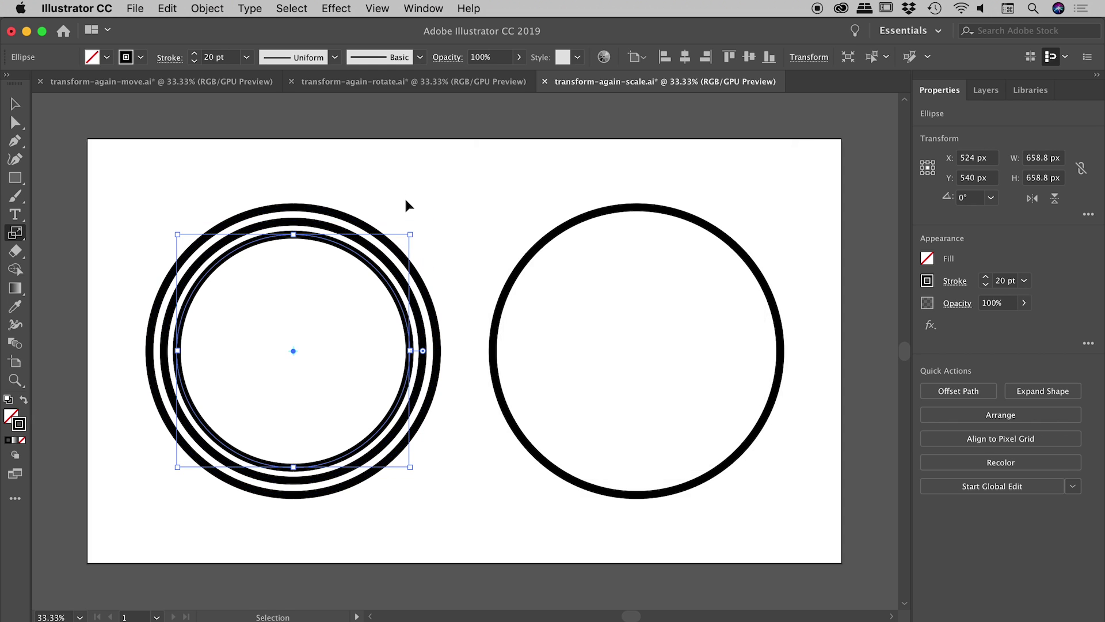
key("super+d")
key("s")
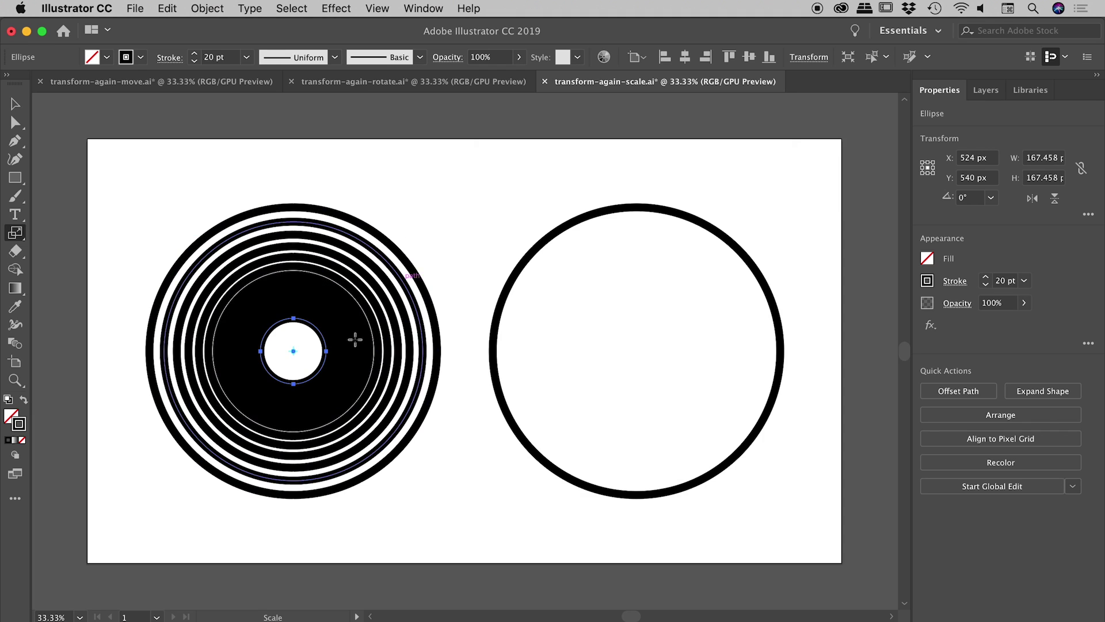
left_click_drag(358, 340, 315, 269)
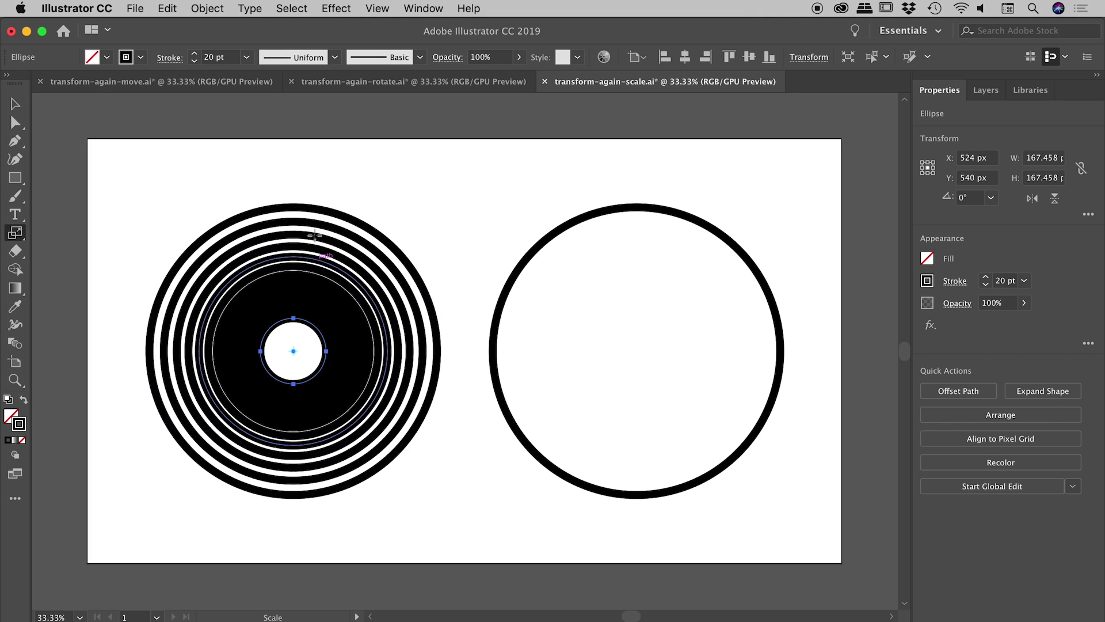
left_click(15, 104)
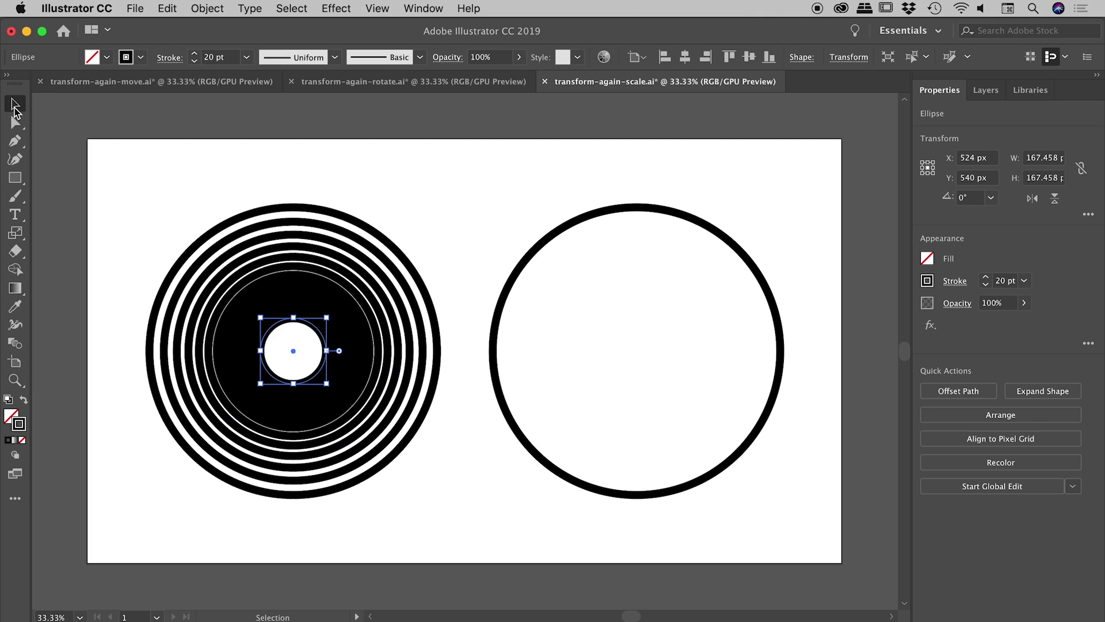
left_click(535, 149)
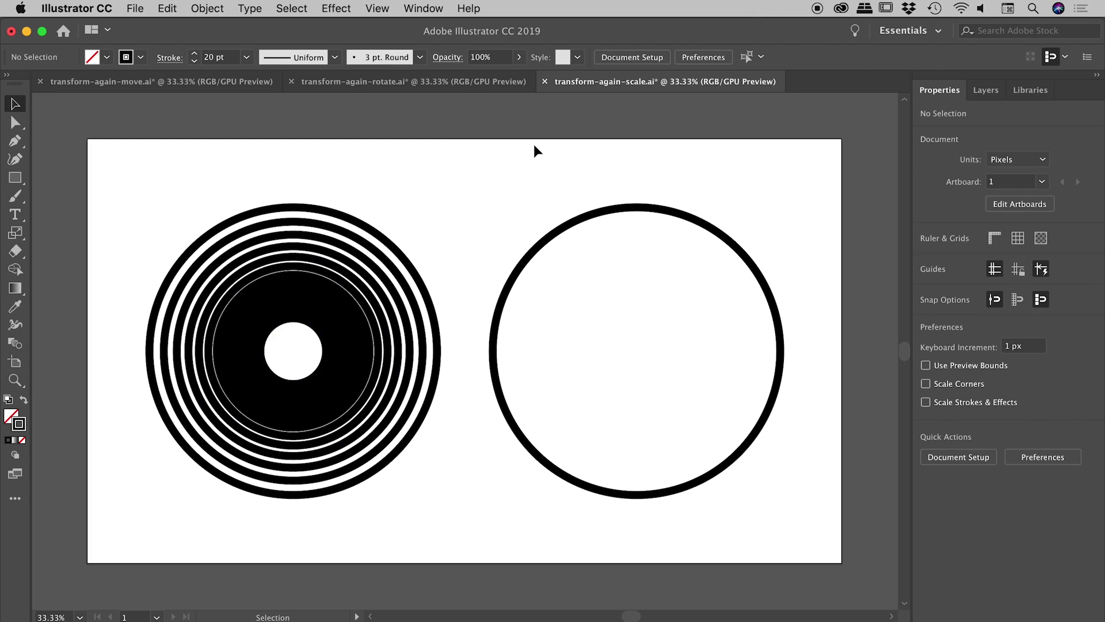
Enable Scale Strokes & Effects, then copy the right circle at 90% with an 18 pt stroke.
left_click(979, 402)
left_click(603, 207)
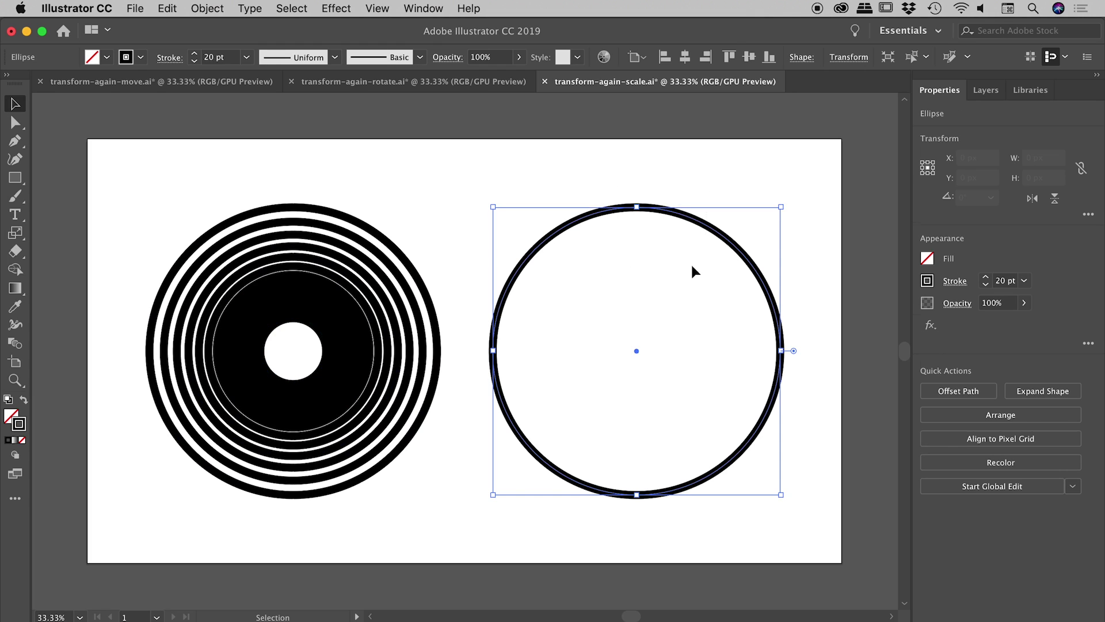
left_click(16, 234)
double_click(15, 234)
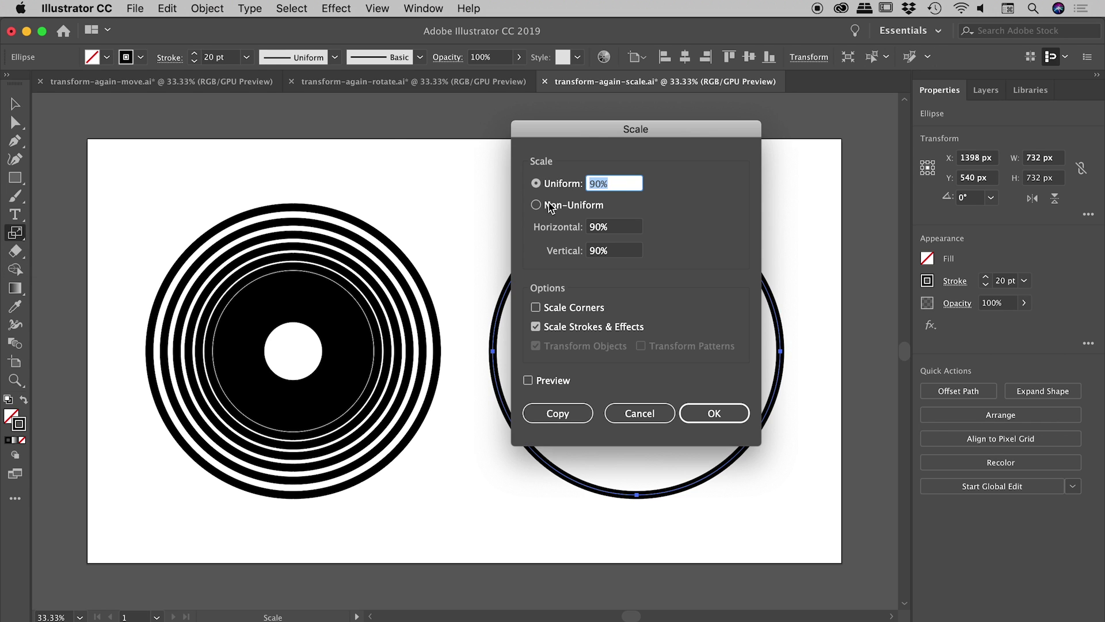
left_click_drag(663, 138, 314, 168)
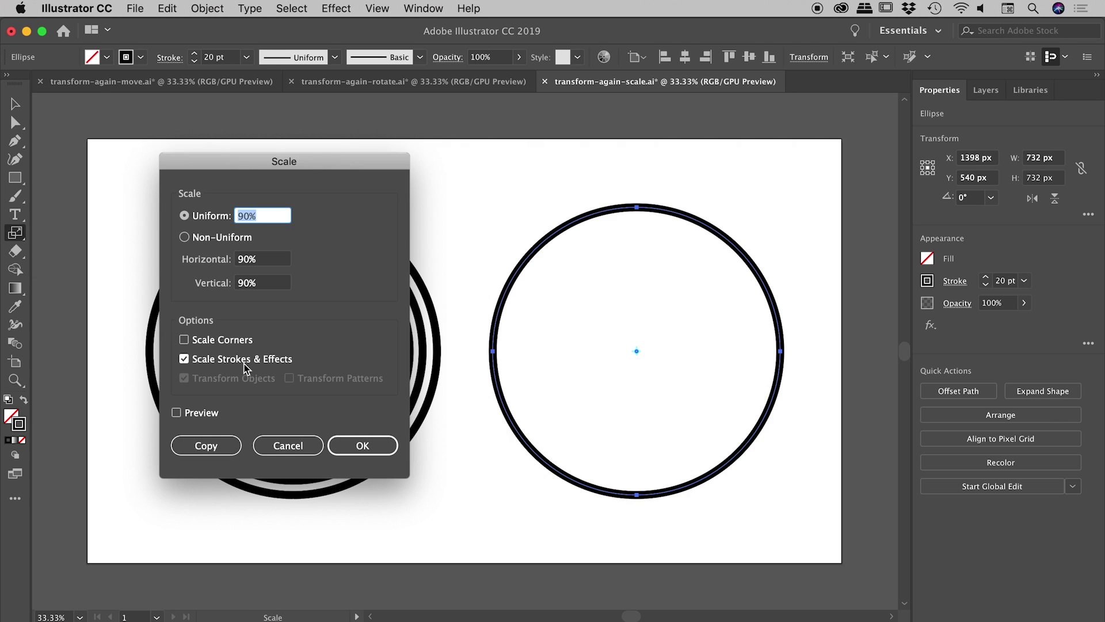
left_click(228, 446)
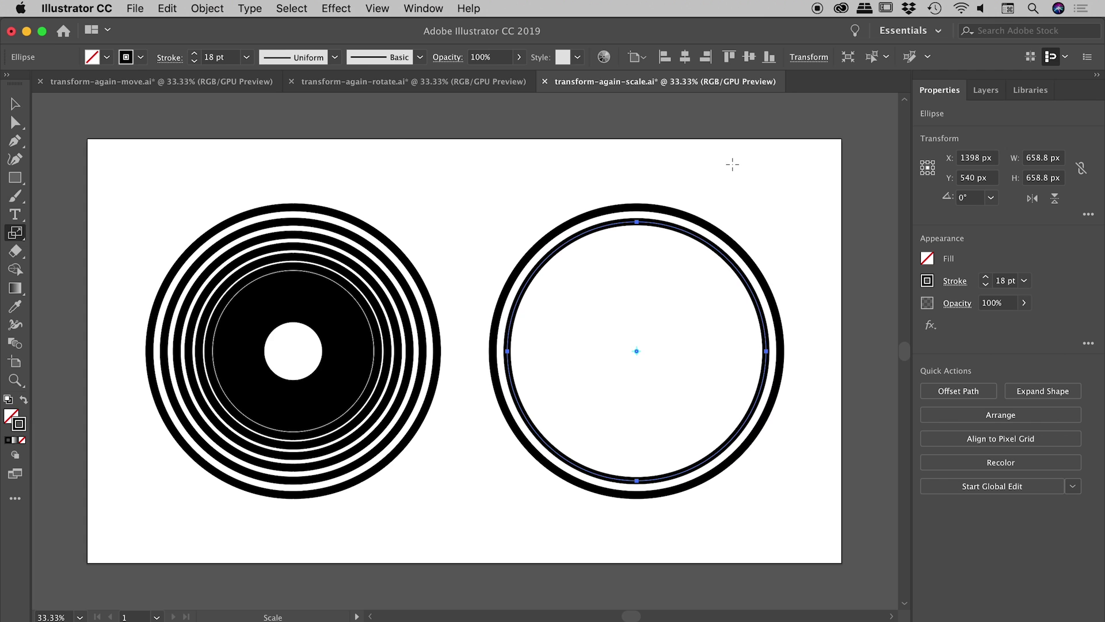
Repeat the 90% scaled copy inward with Transform Again until the innermost ring is 88.994 px wide at 2.432 pt.
key("super")
key("super+d")
key("super+d")
key("super+d")
key("super+d")
key("super+d")
key("super+d")
key("super+d")
key("super+d")
key("super+d")
key("super+d")
key("super+d")
key("super+d")
key("super+d")
key("super+d")
key("super+d")
key("super+d")
key("super+d")
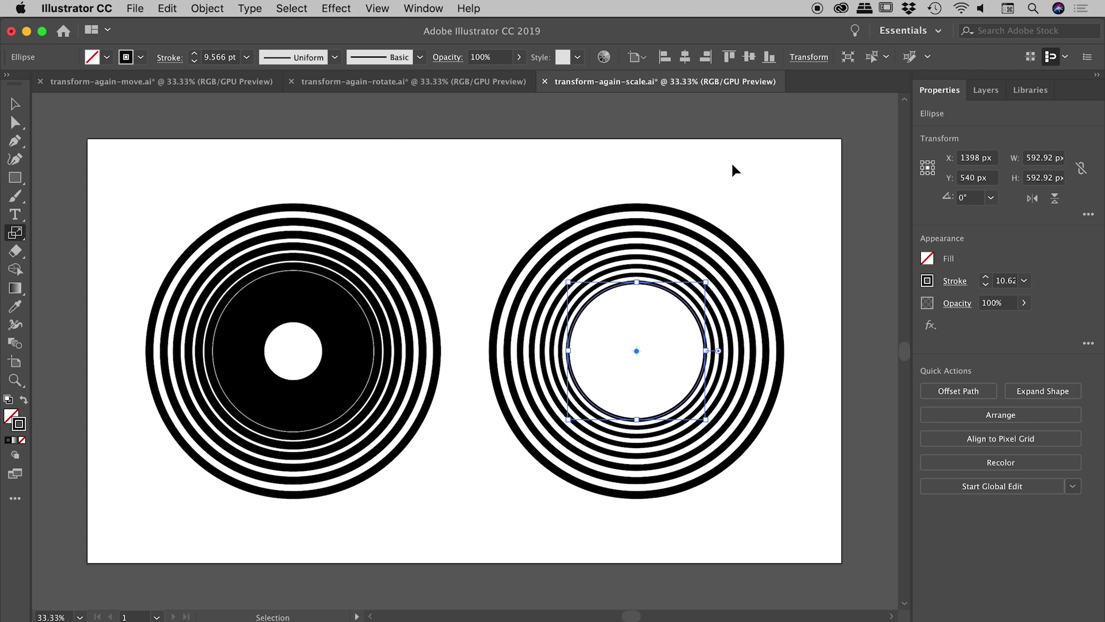
key("super+d")
key("super+d")
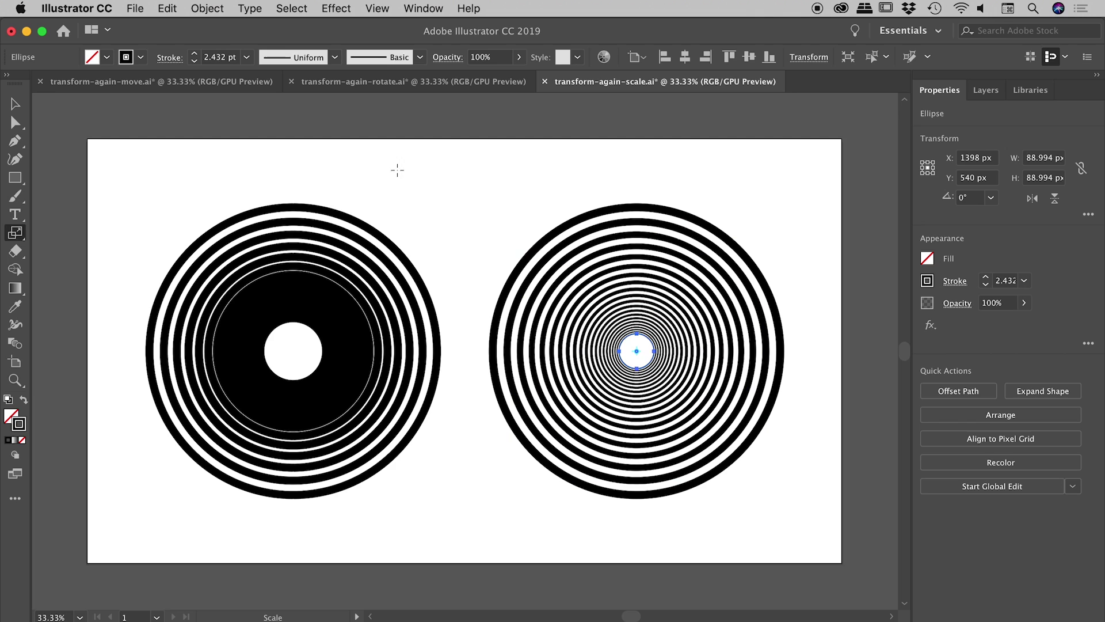
key("v")
Deselect, then marquee-select all the concentric rings in the right circle.
left_click(304, 167)
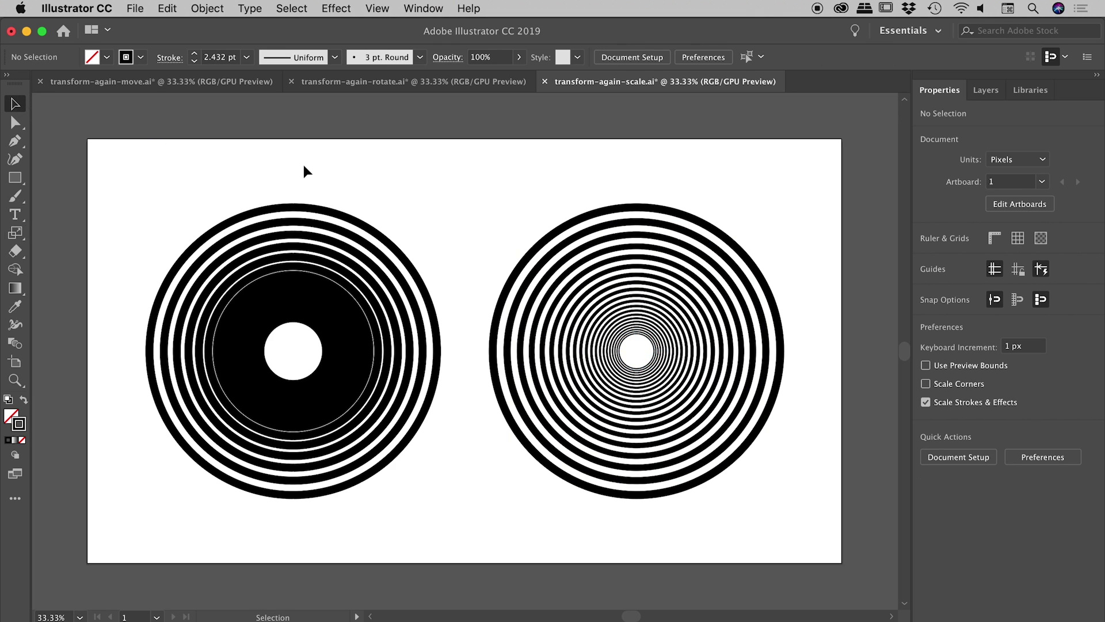
left_click_drag(638, 144, 639, 345)
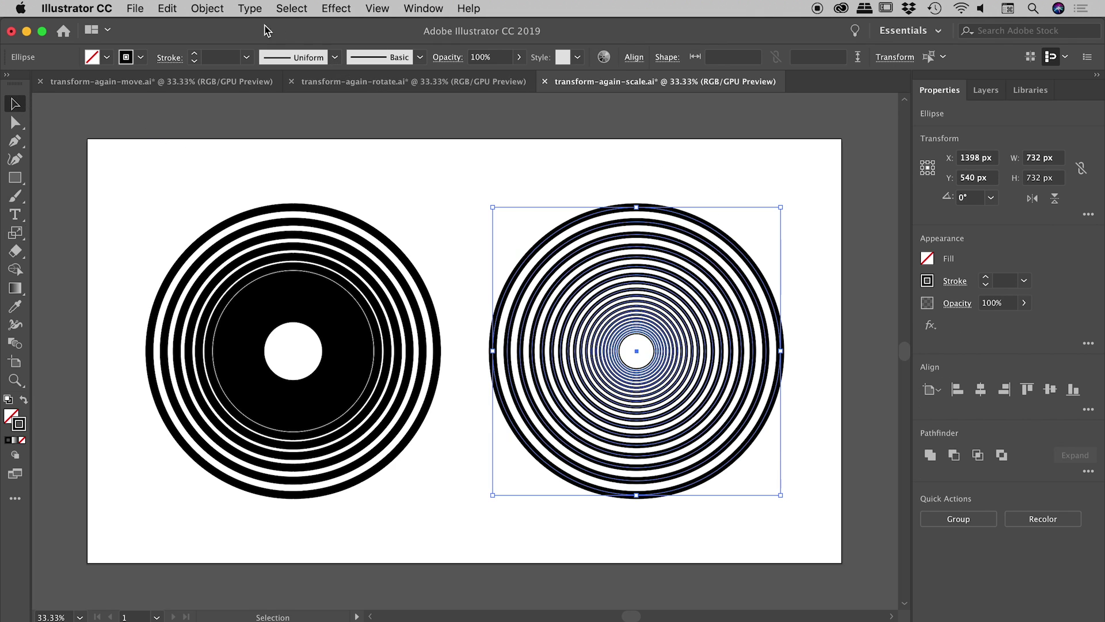
left_click(207, 9)
mouse_move(233, 29)
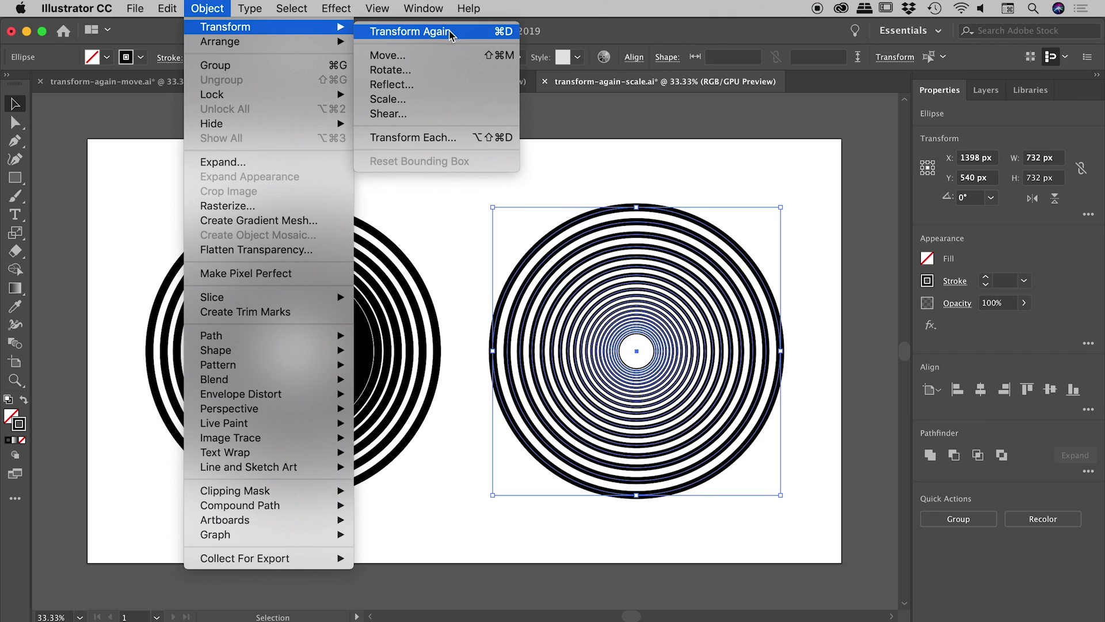